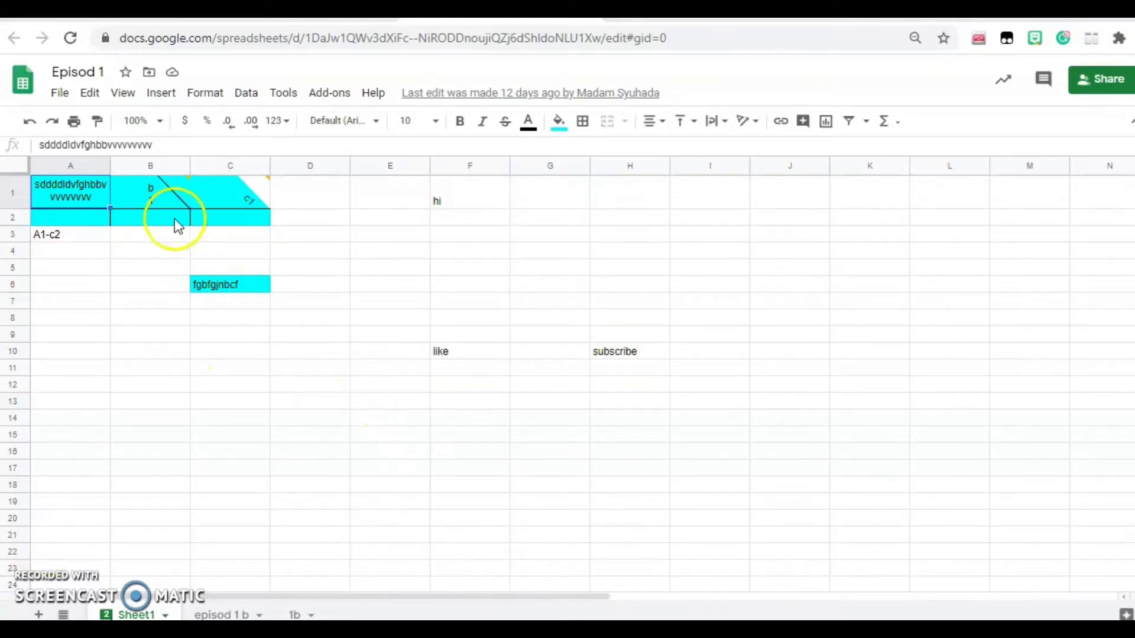
Make a copy of the Episod 1 spreadsheet named 'EPISOD 3'.
mouse_move(229, 192)
left_click(61, 94)
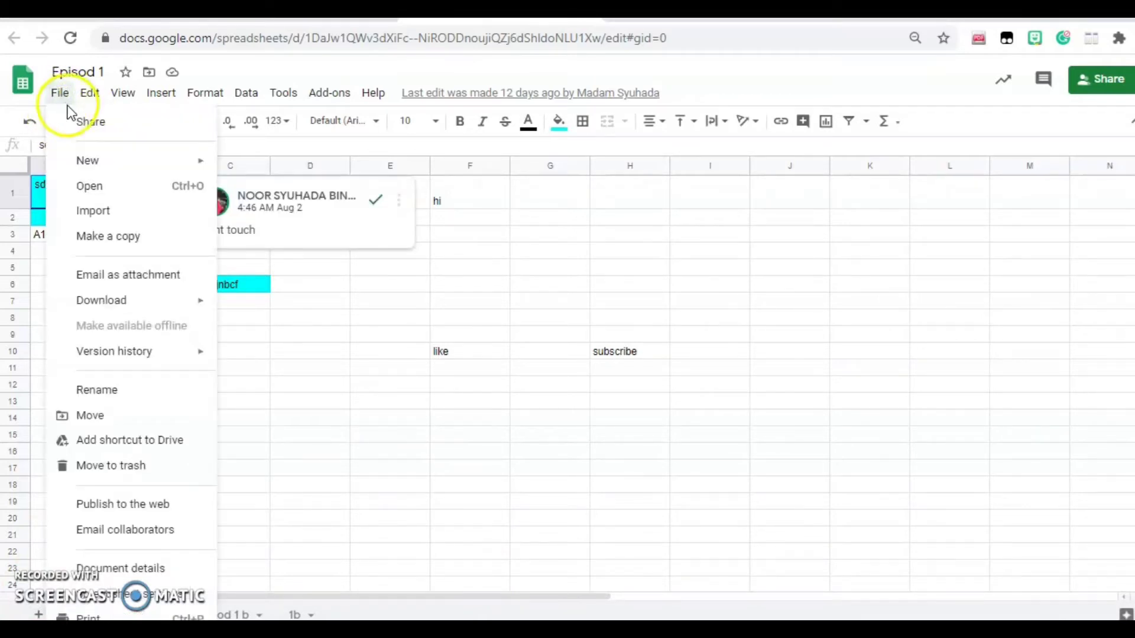
left_click(101, 243)
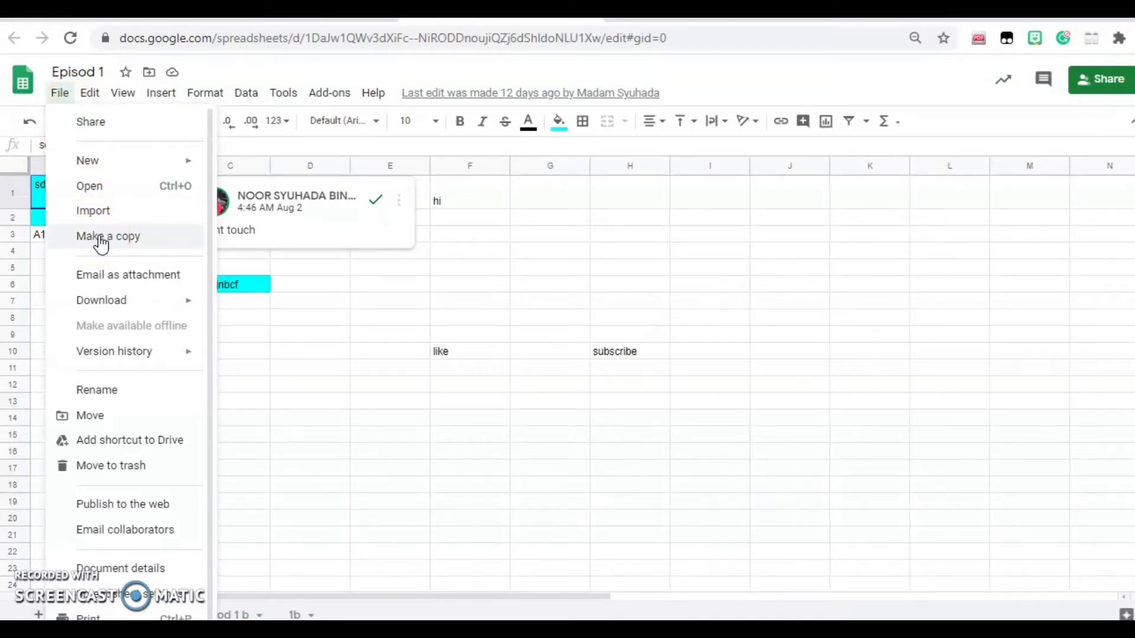
left_click(100, 238)
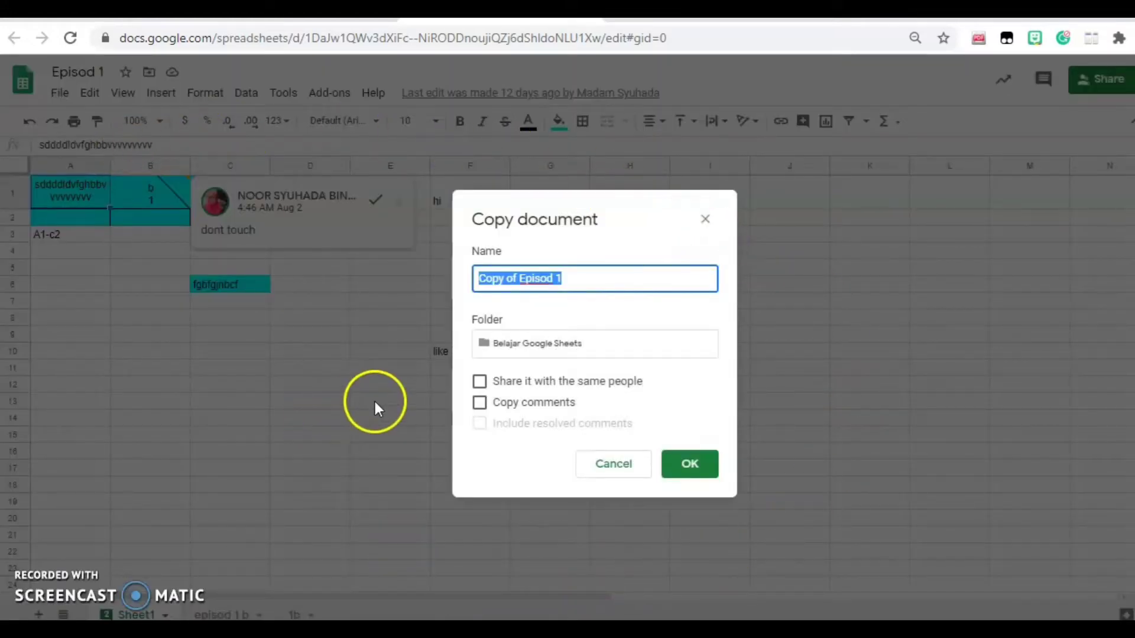
left_click(584, 282)
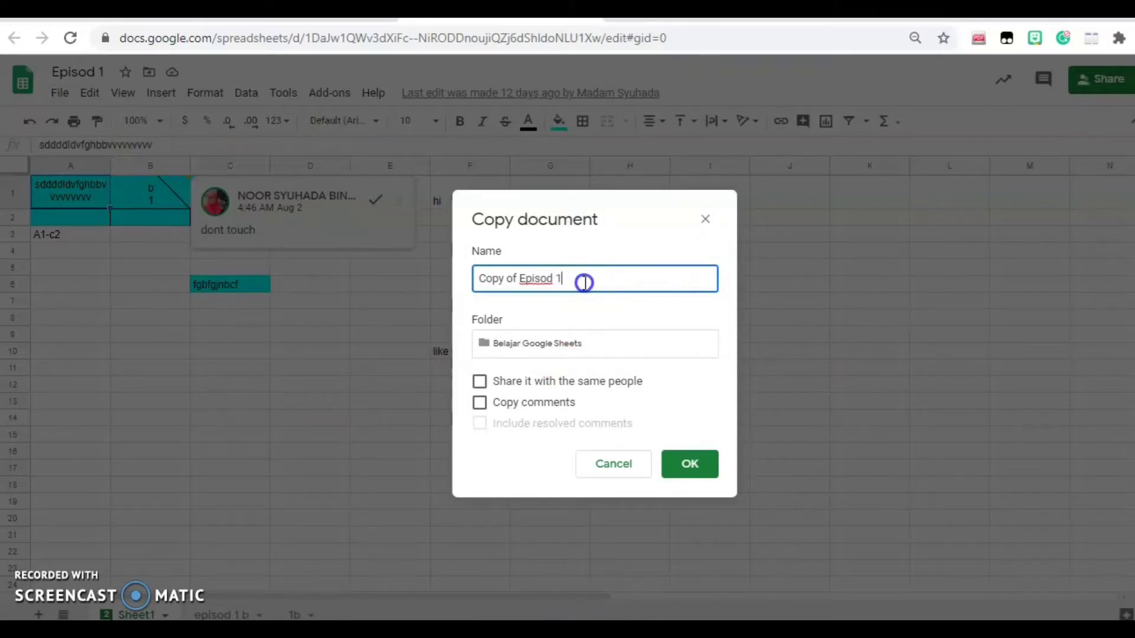
key("ctrl+a")
key("BackSpace")
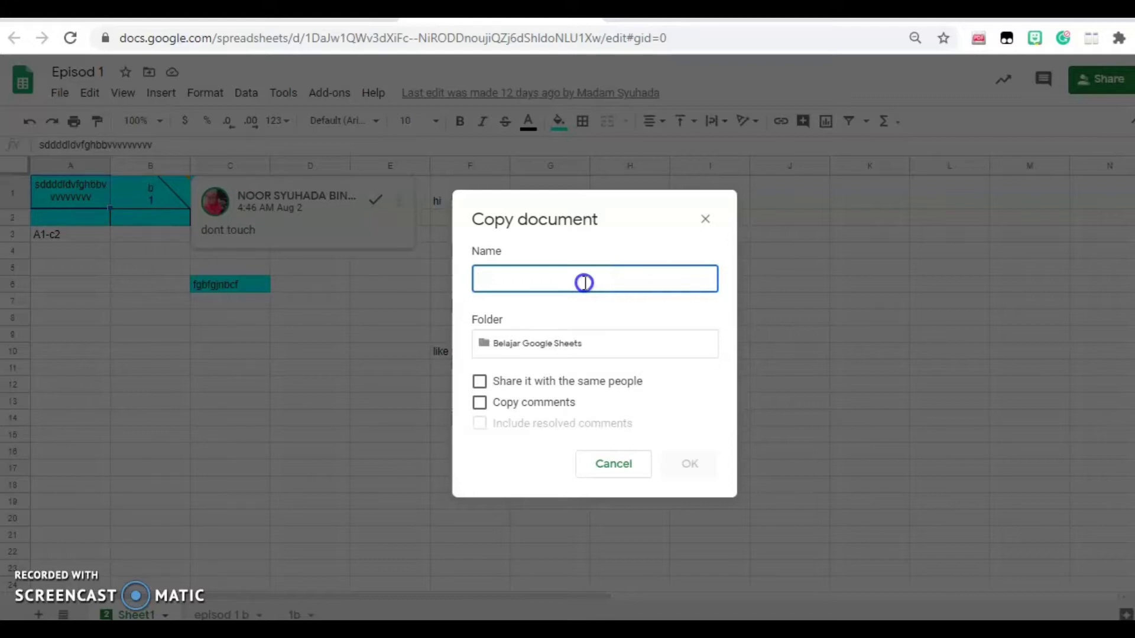
type("EP")
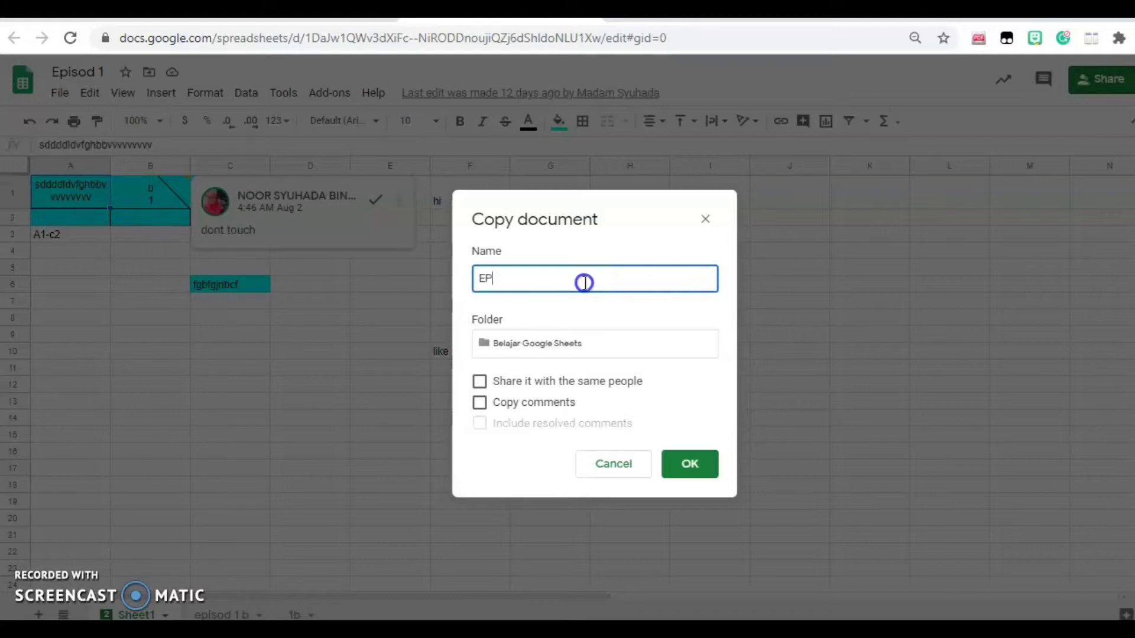
type("ISOD 3")
left_click(697, 467)
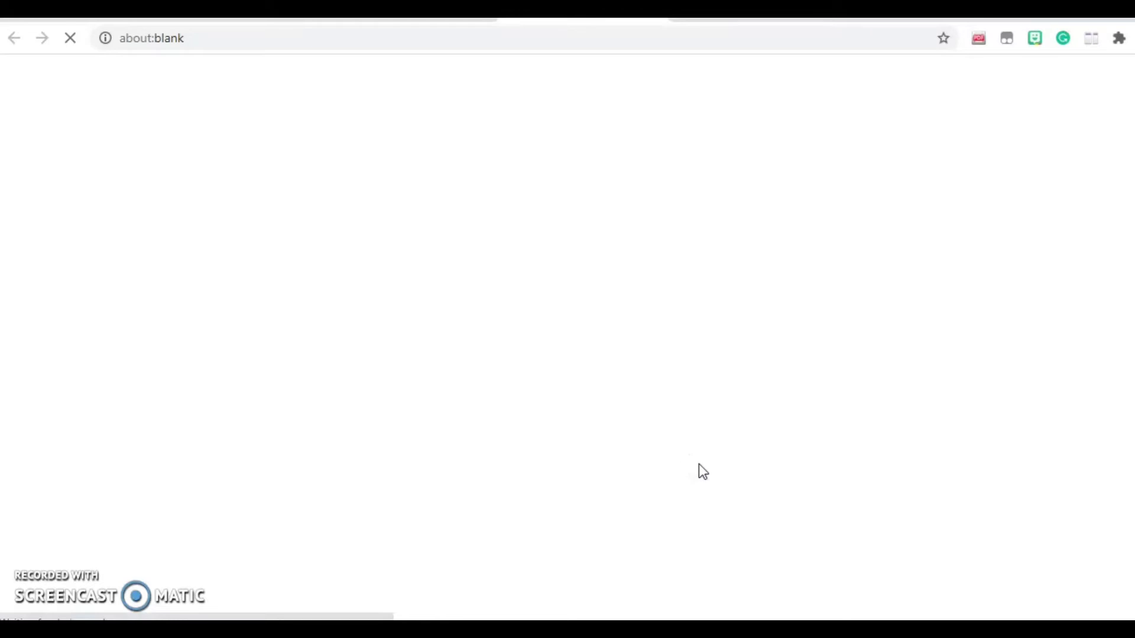
Leave the blank loading tab and go back to the original Episod 1 spreadsheet tab.
left_click(567, 400)
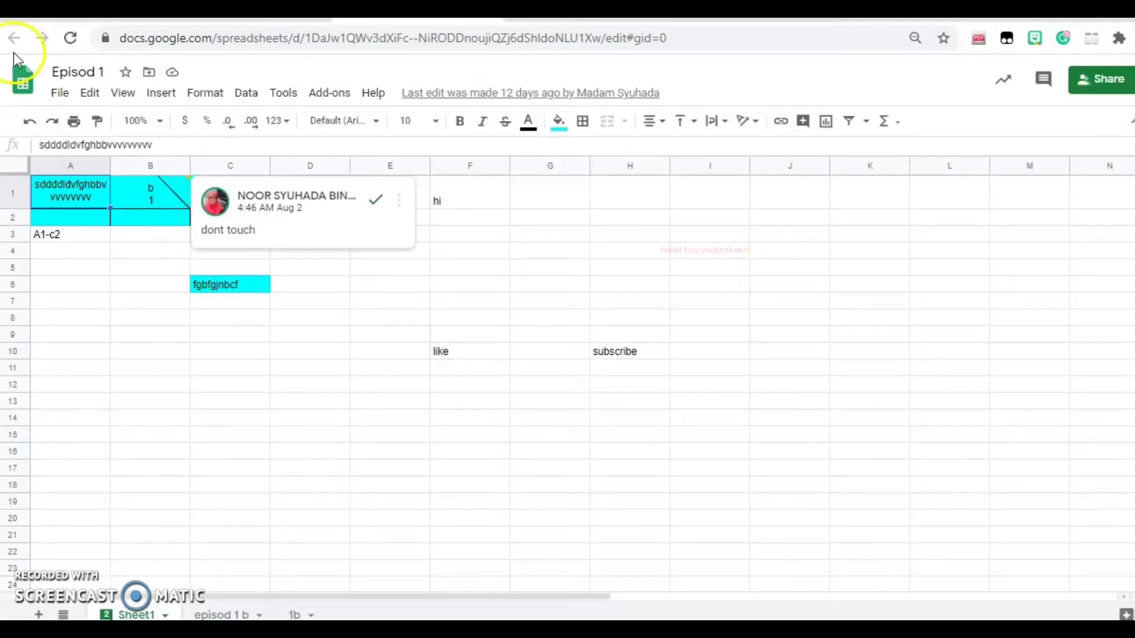
left_click(60, 95)
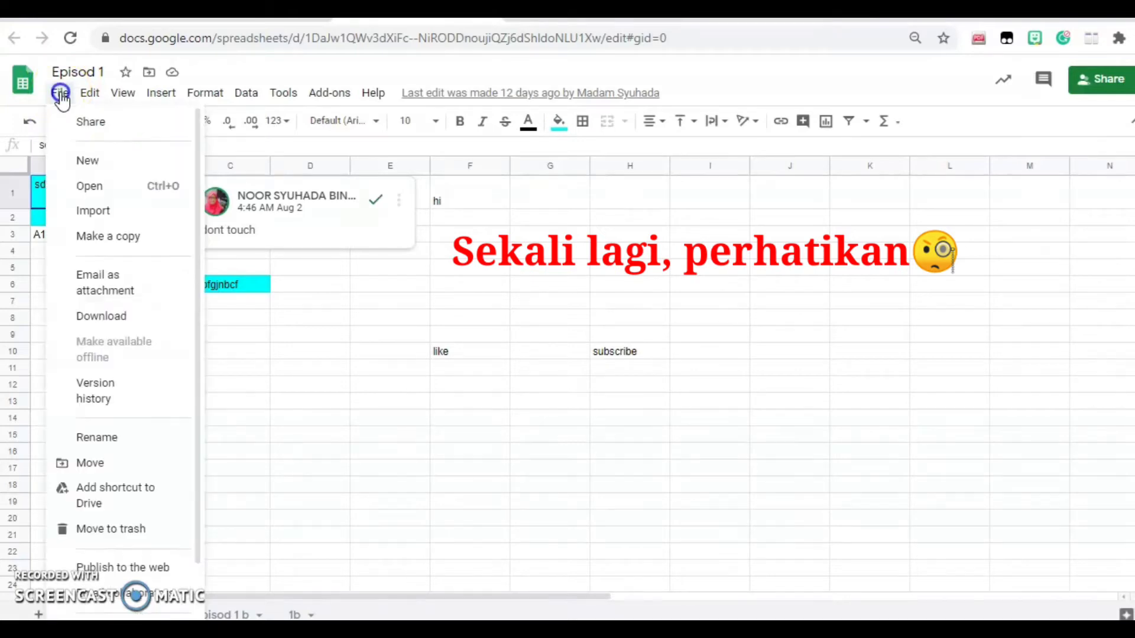
left_click(126, 238)
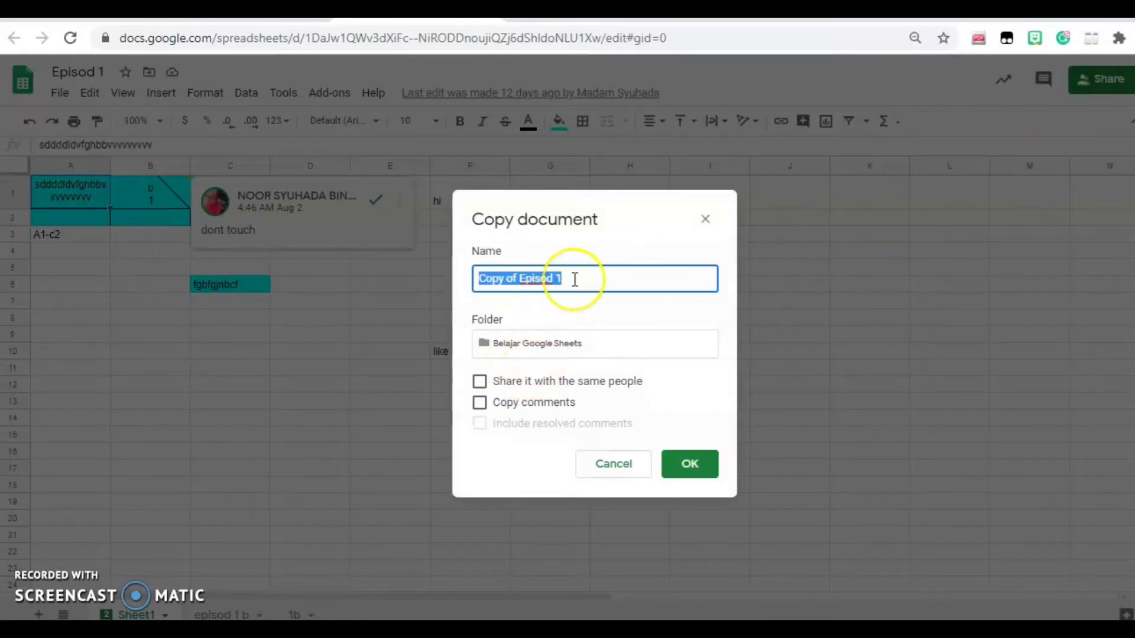
key("BackSpace")
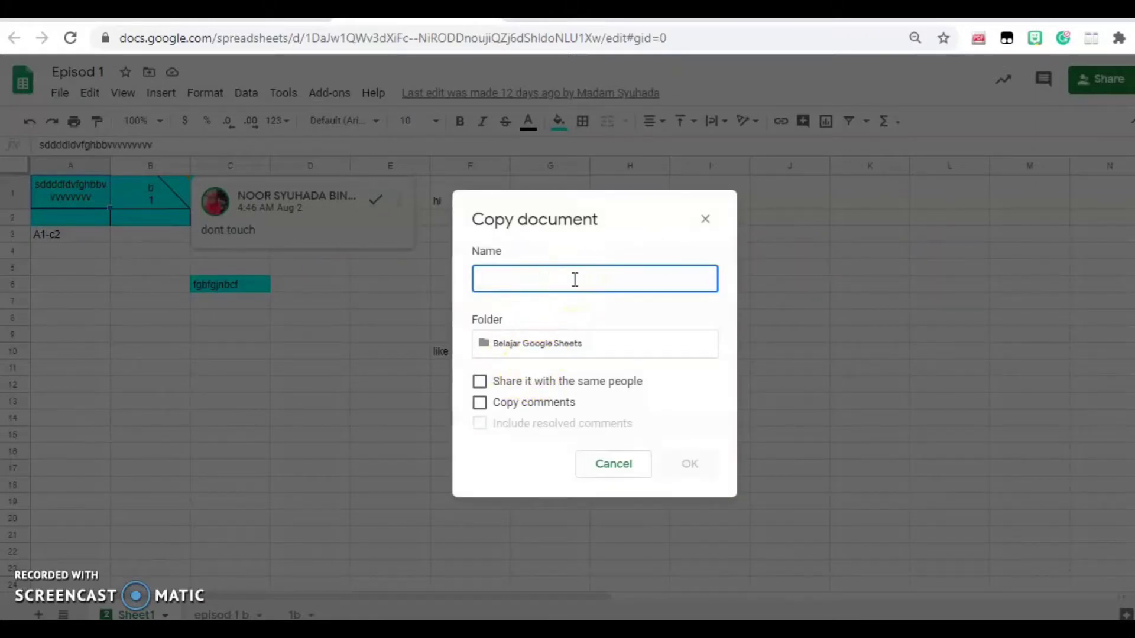
type("EPISOD ")
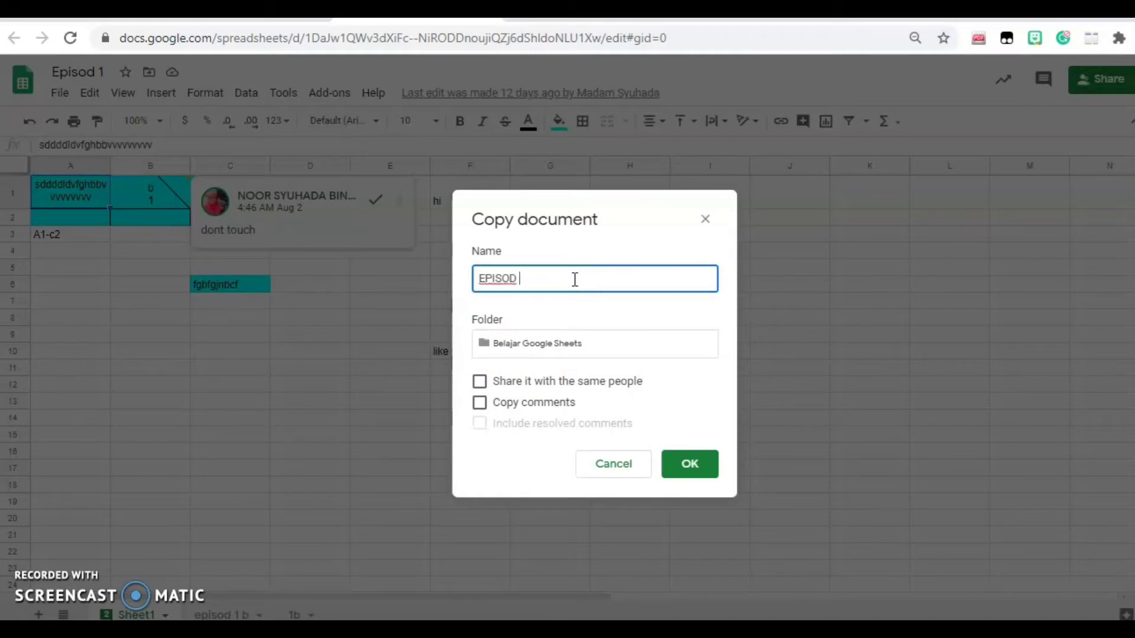
type("2")
left_click(480, 382)
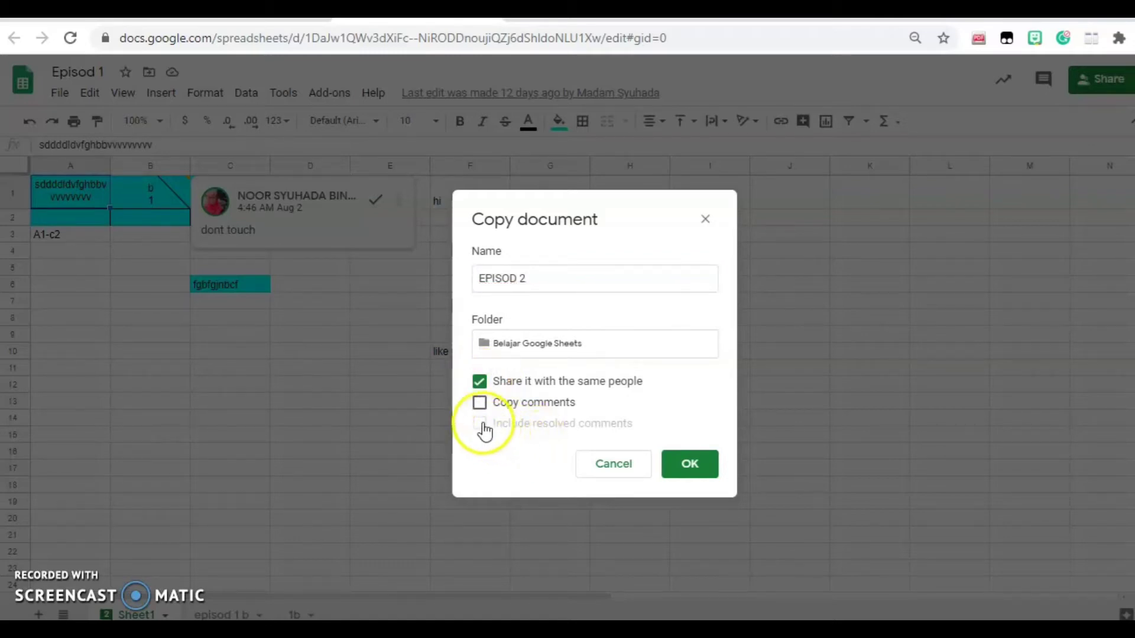
left_click(479, 404)
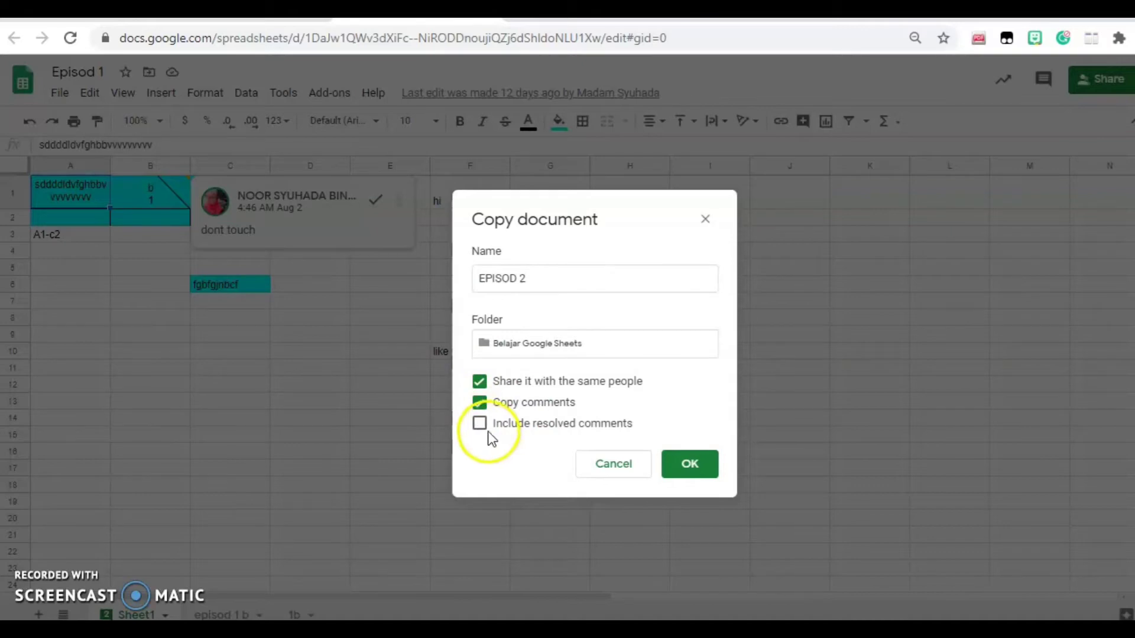
left_click(479, 425)
left_click(479, 404)
left_click(478, 402)
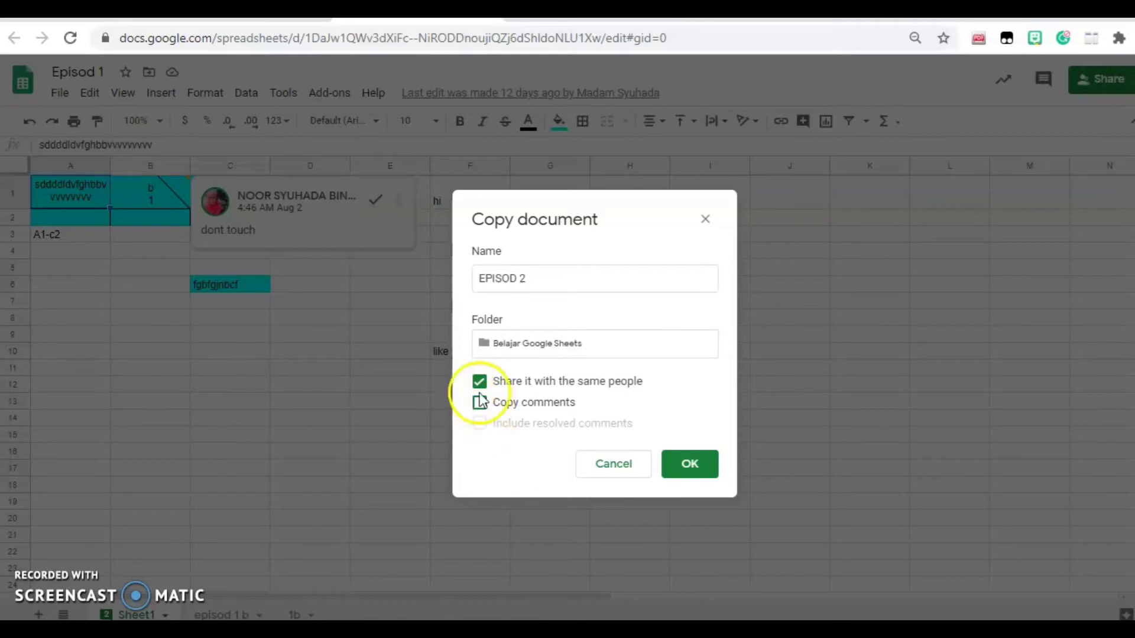
left_click(562, 402)
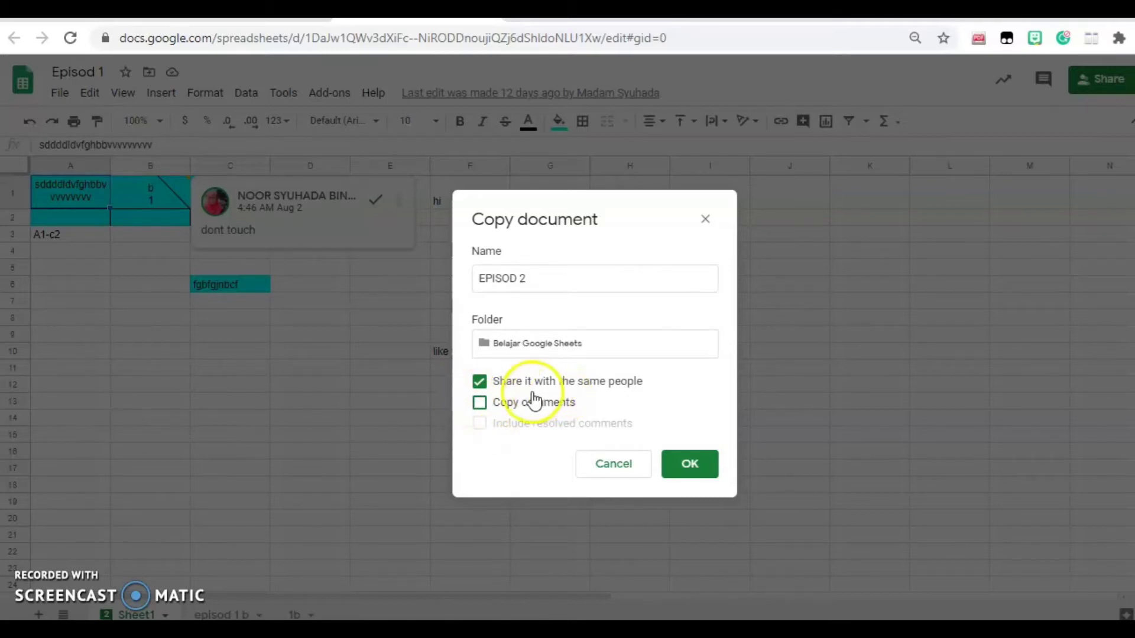
left_click(479, 401)
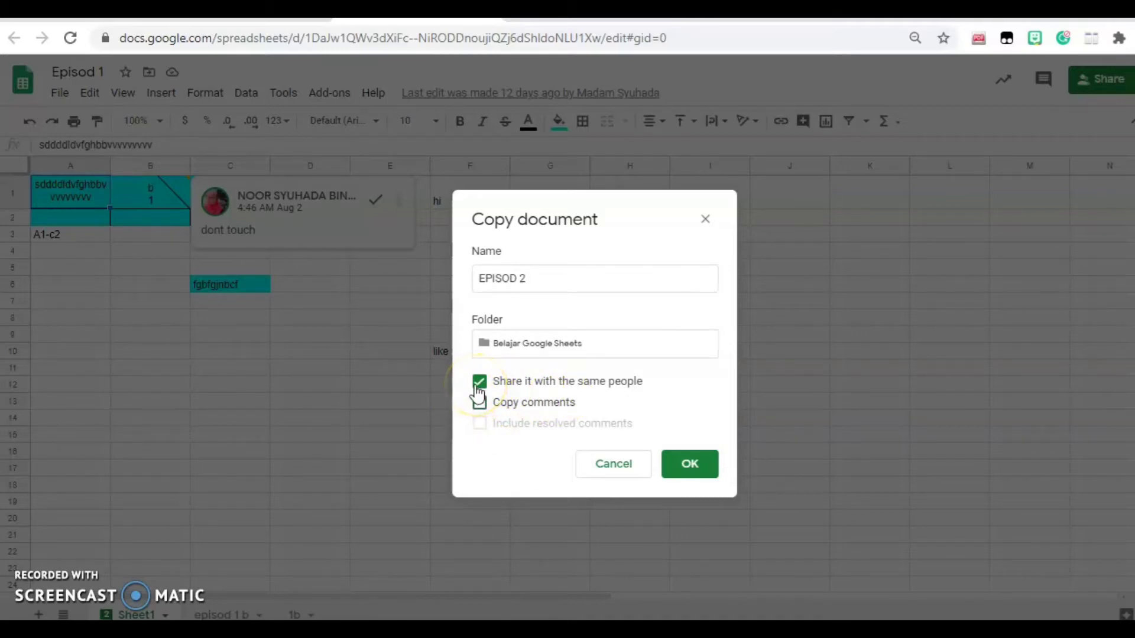
left_click(478, 389)
left_click(479, 390)
left_click(689, 465)
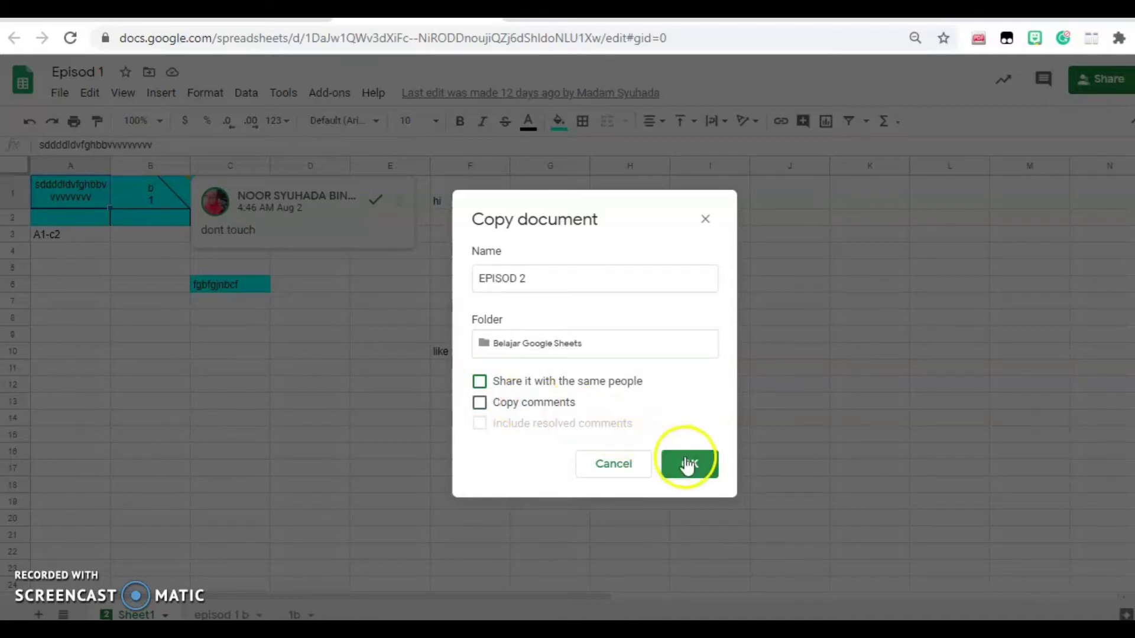
left_click(626, 470)
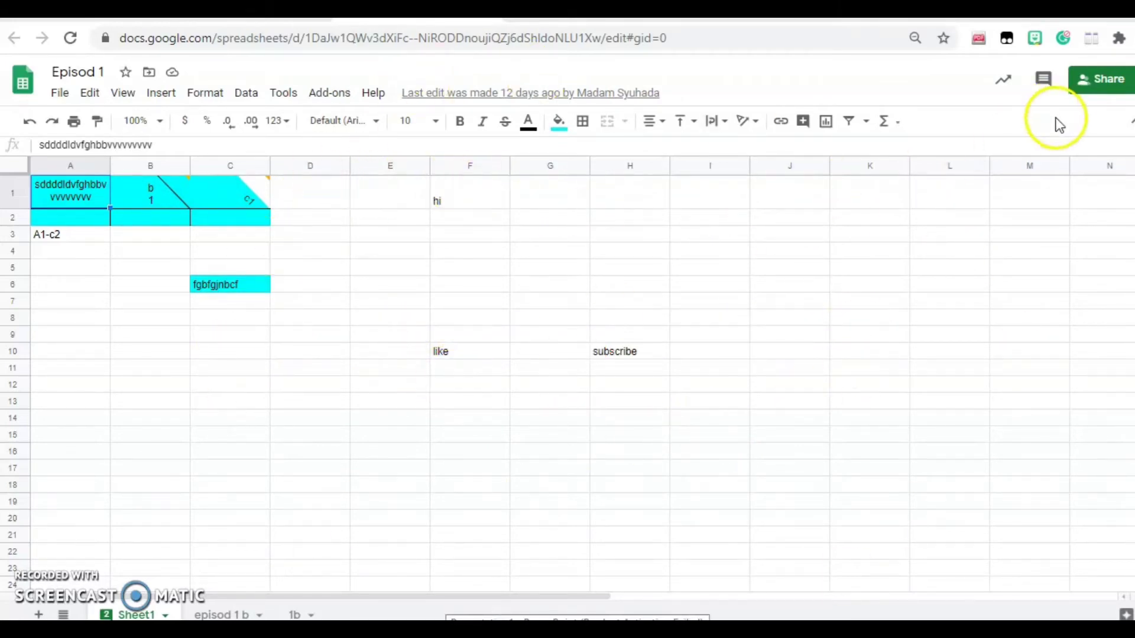
Open the Share dialog for the Episod 1 spreadsheet.
left_click(1086, 88)
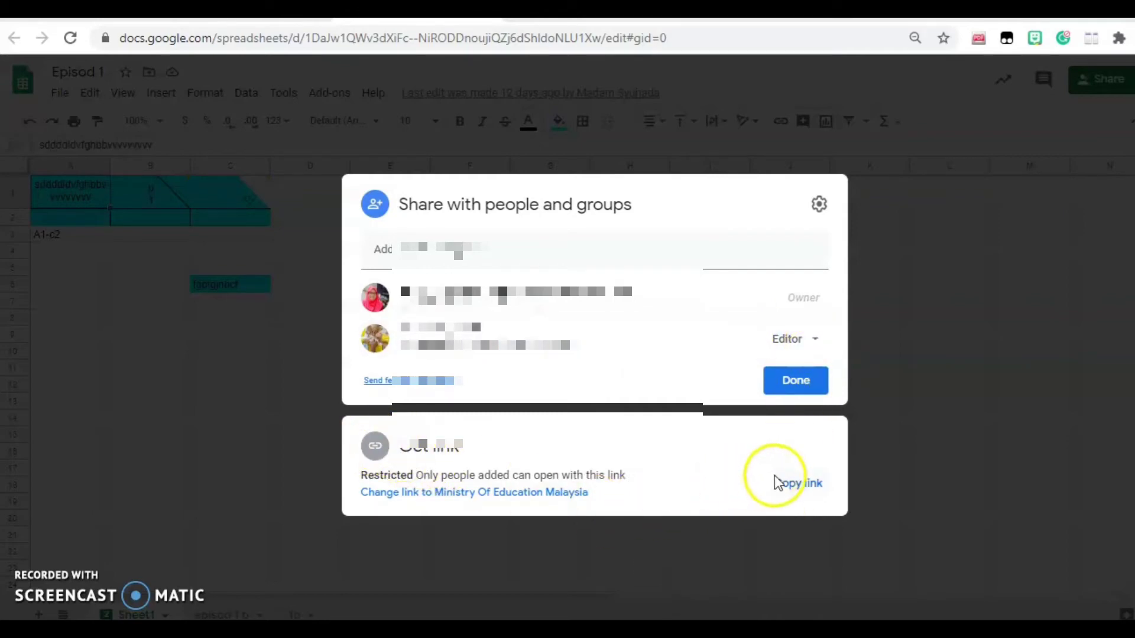
Set link access to 'Anyone with the link' as Editor and copy the share link.
left_click(563, 478)
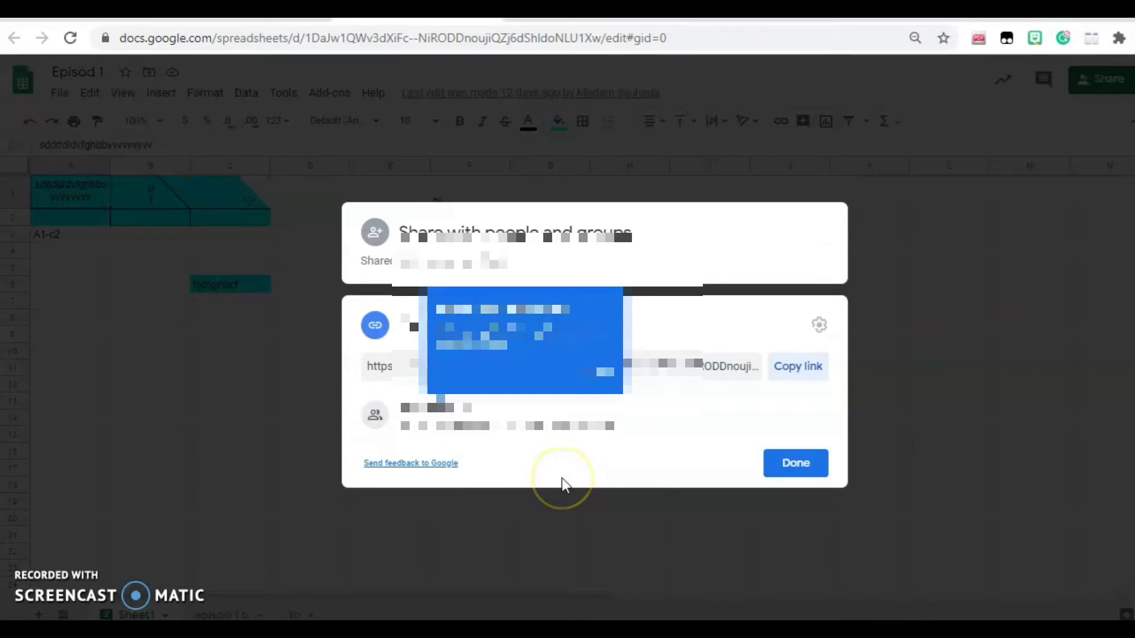
left_click(471, 408)
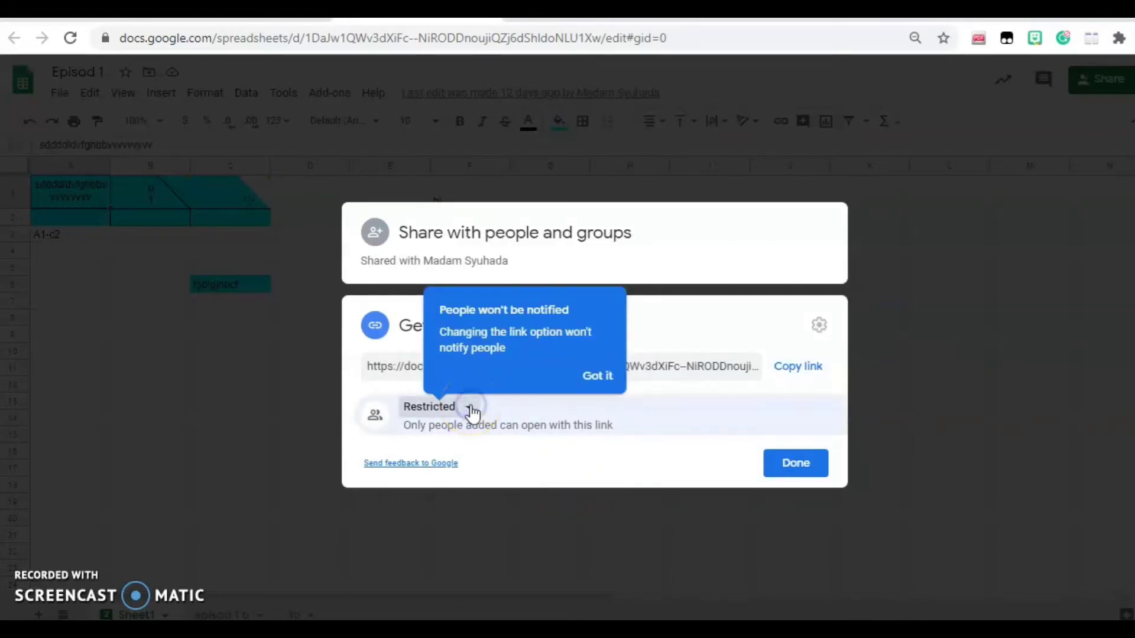
left_click(471, 407)
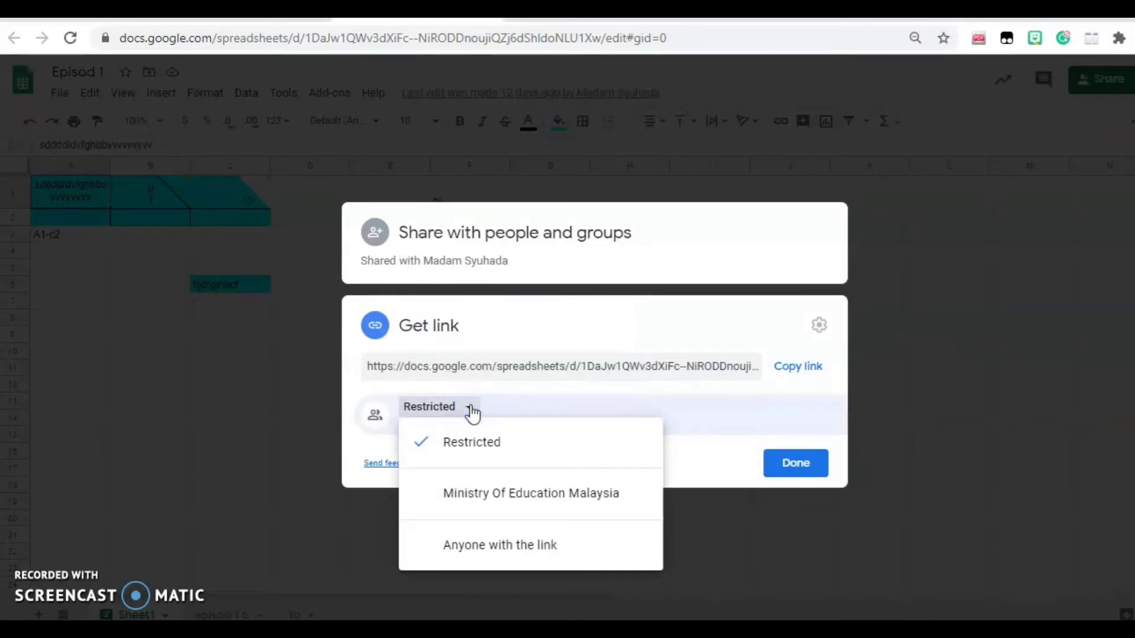
left_click(455, 556)
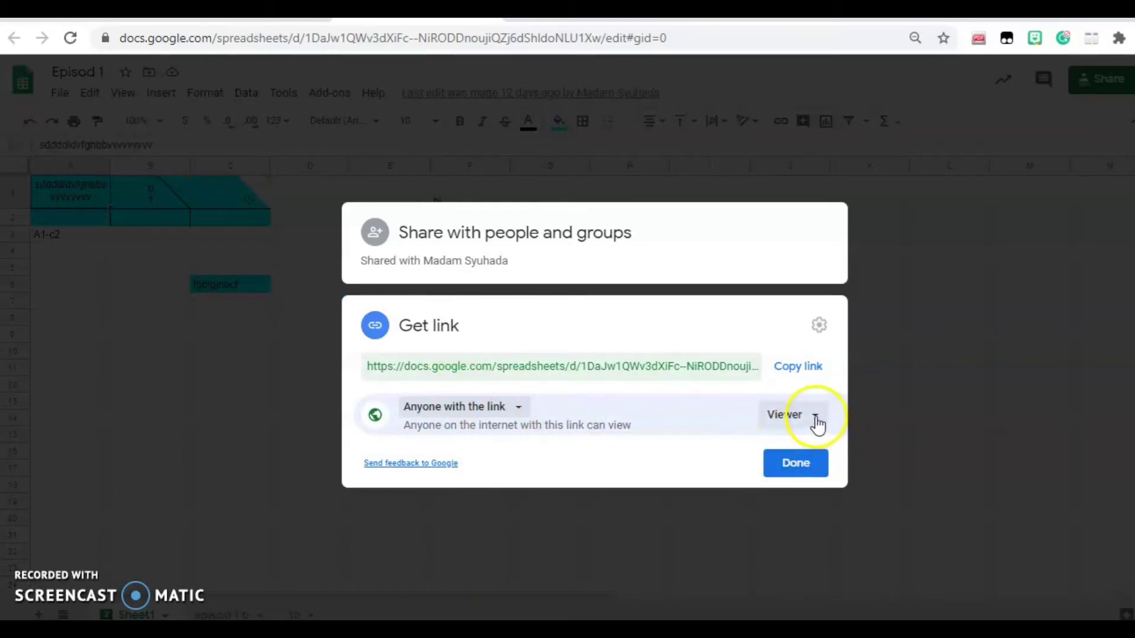
left_click(815, 423)
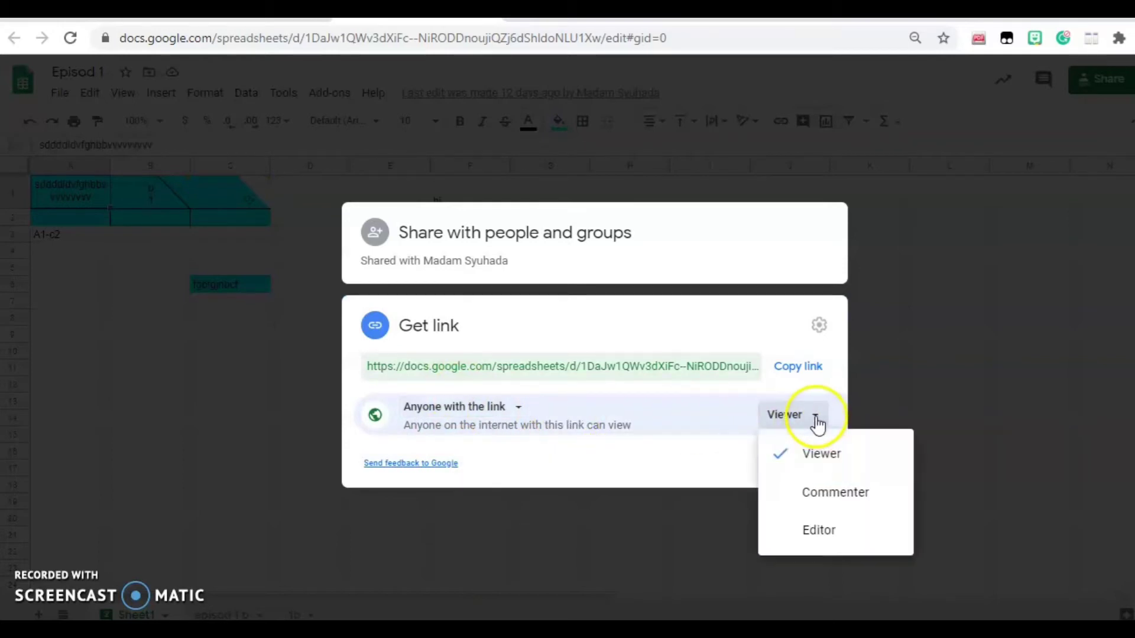
left_click(816, 529)
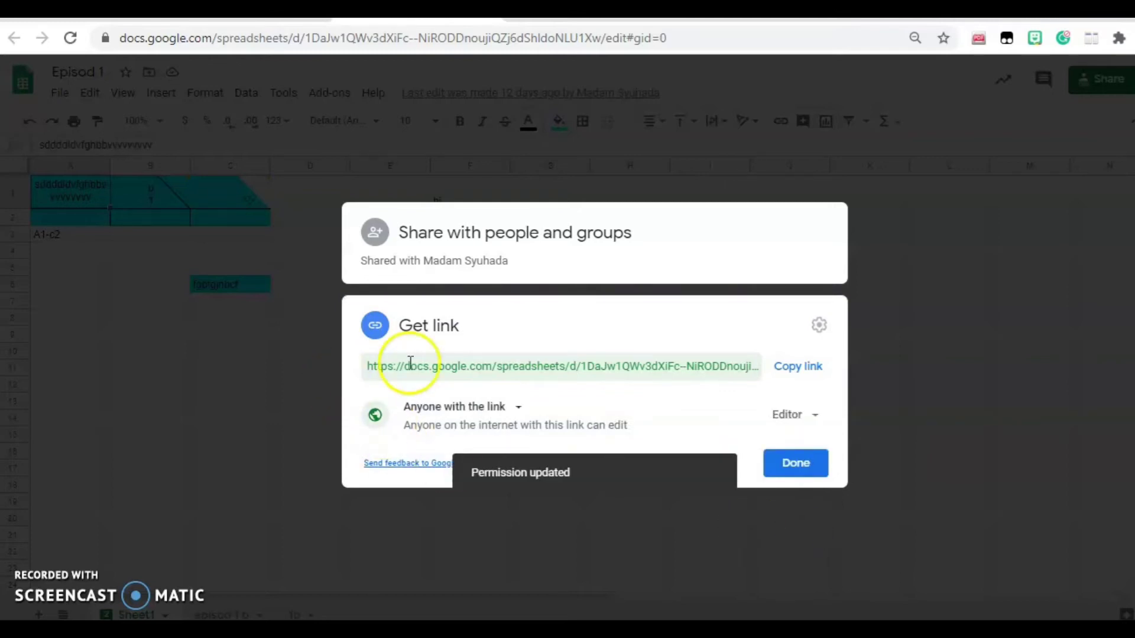
left_click(792, 367)
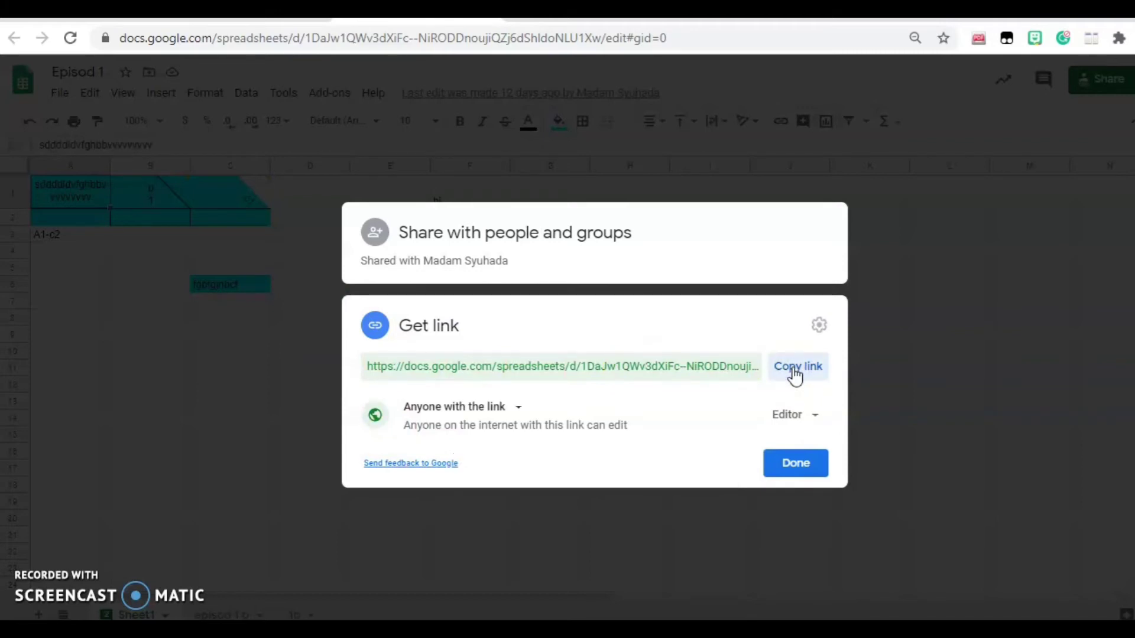
left_click(761, 367)
Put the share link on PowerPoint slide 2, replacing 'edit?usp=sharing' with 'copy'.
key("alt+Tab")
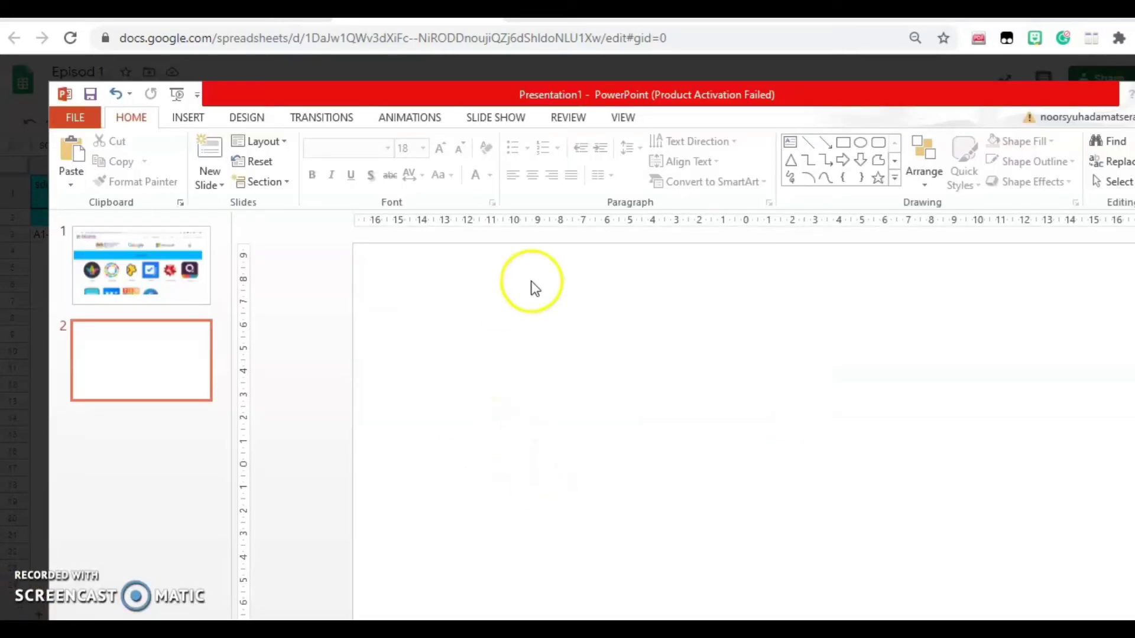
left_click(476, 352)
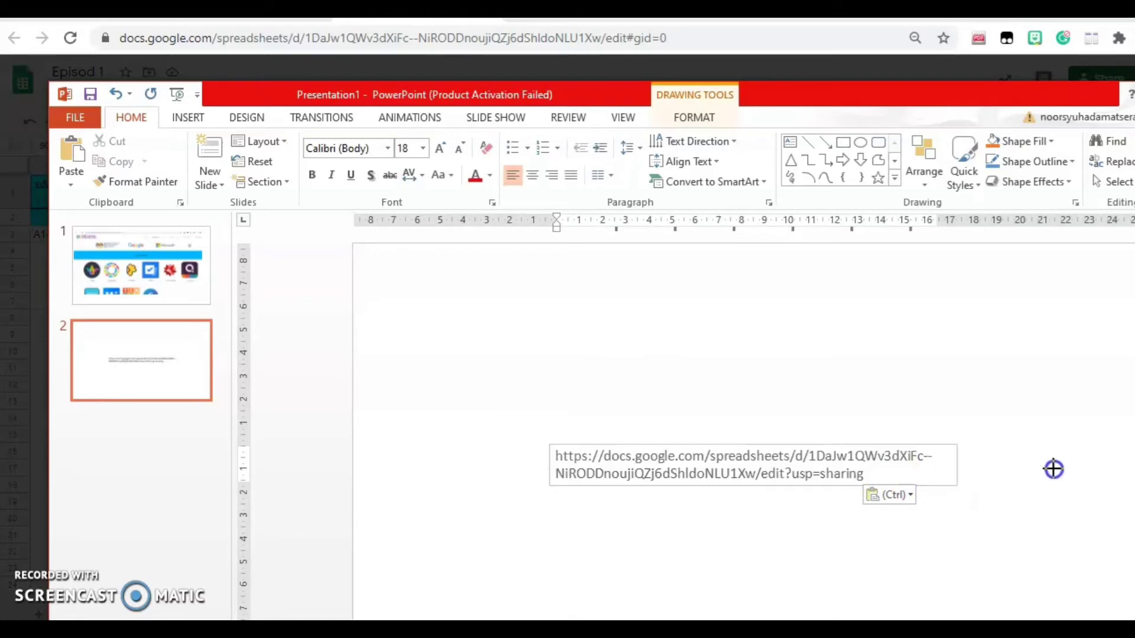
left_click_drag(942, 464, 1062, 465)
key("BackSpace")
key("BackSpace")
key("BackSpace")
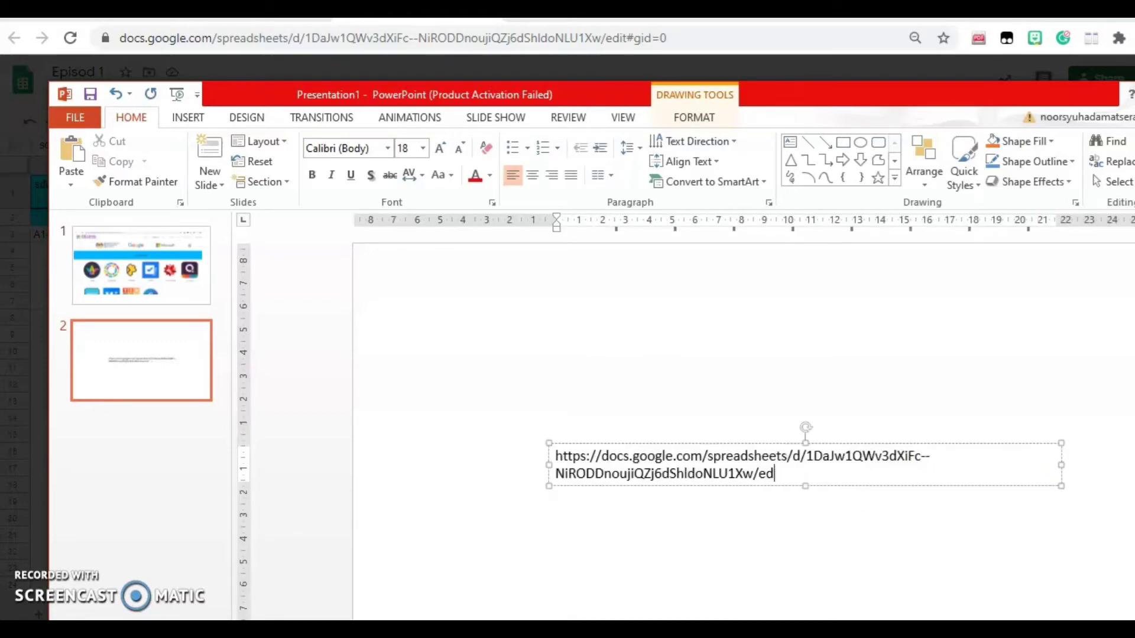
key("BackSpace")
left_click(729, 537)
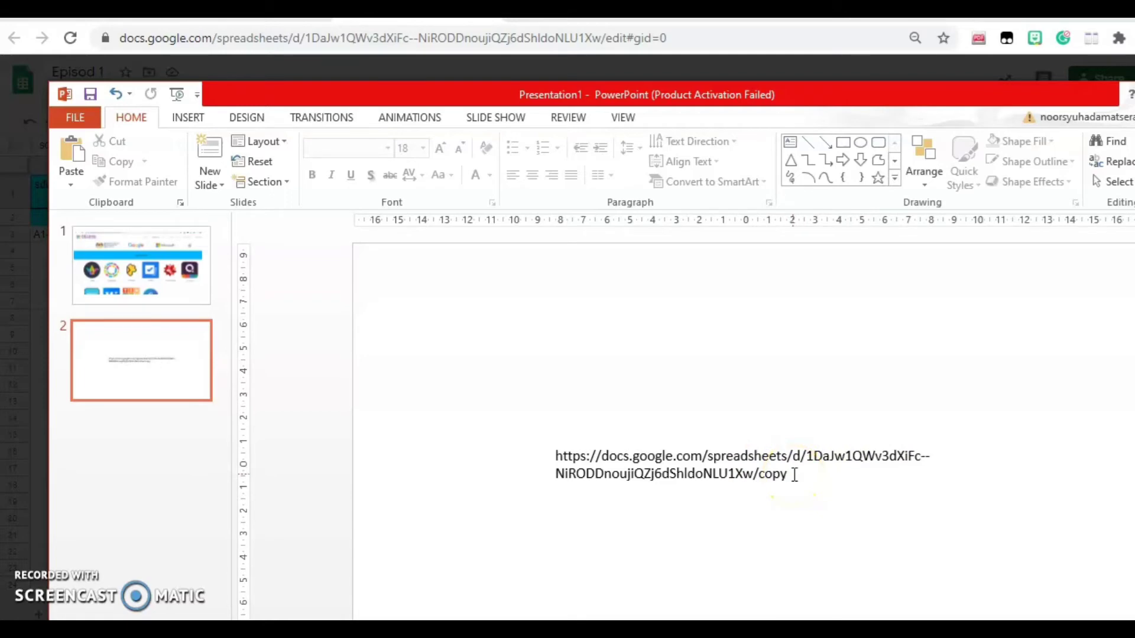
left_click_drag(795, 474, 586, 455)
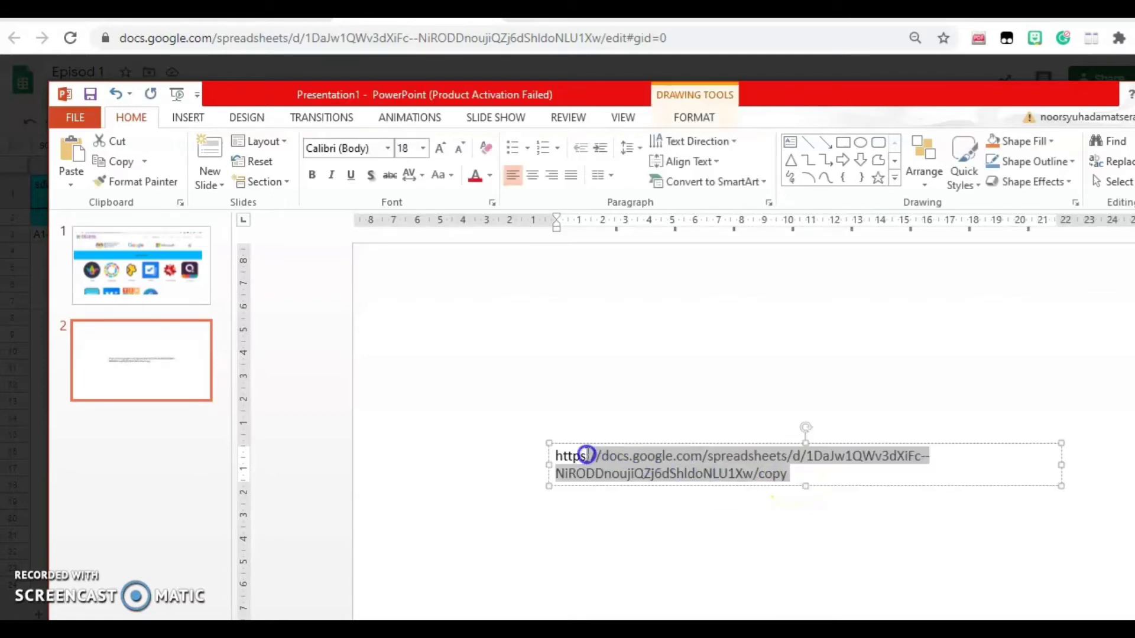
left_click_drag(587, 455, 591, 469)
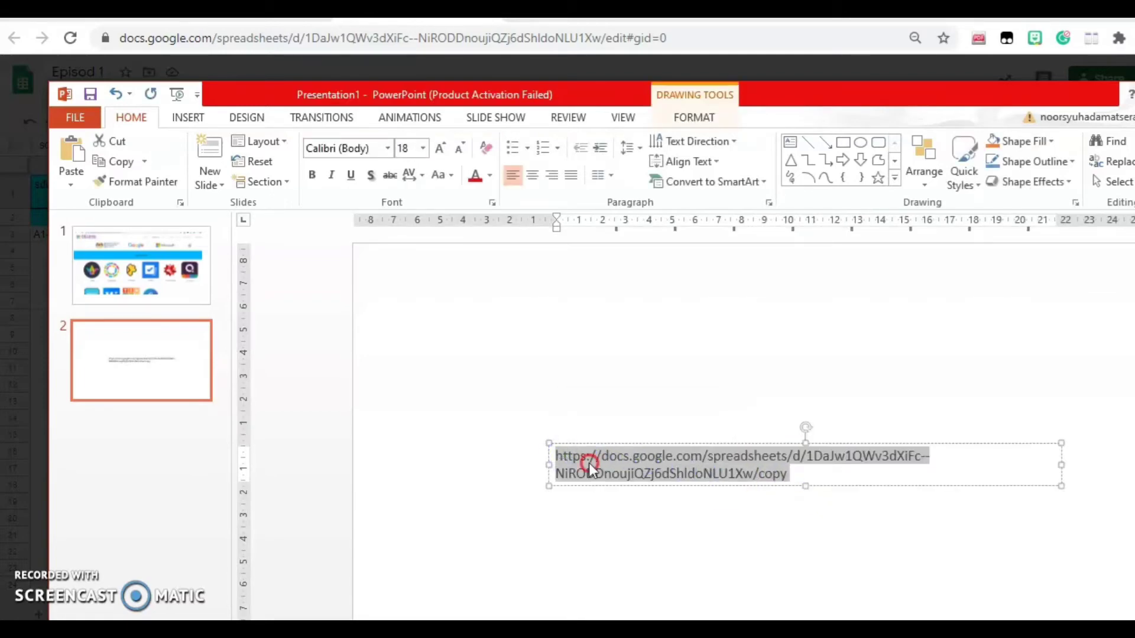
right_click(588, 463)
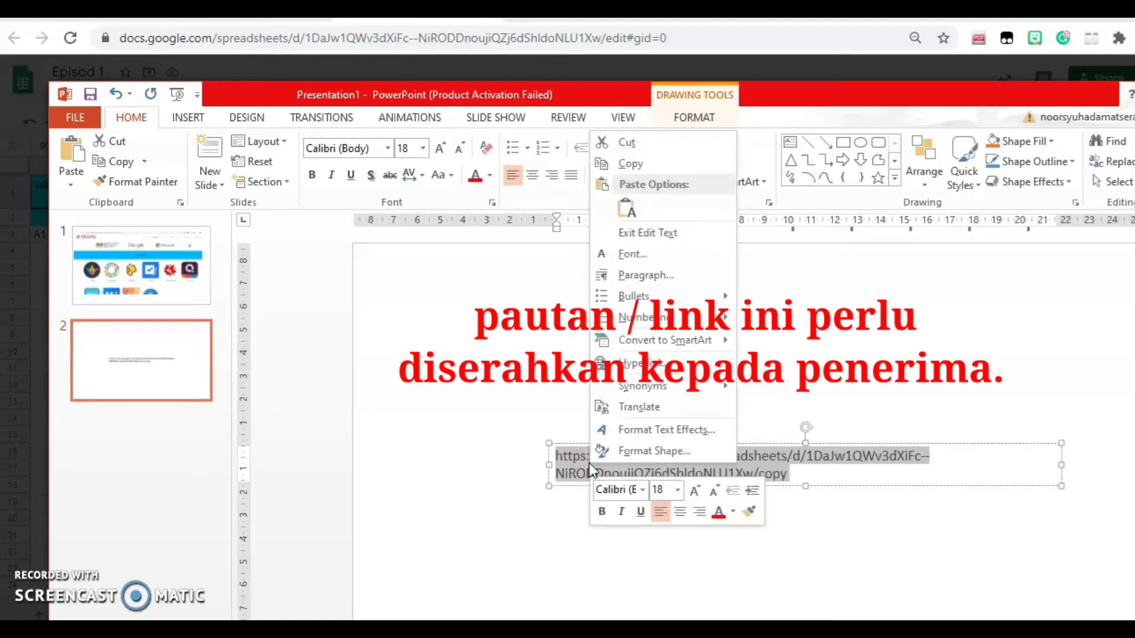
Copy the /copy URL from the slide and load it in Chrome's address bar.
left_click(654, 157)
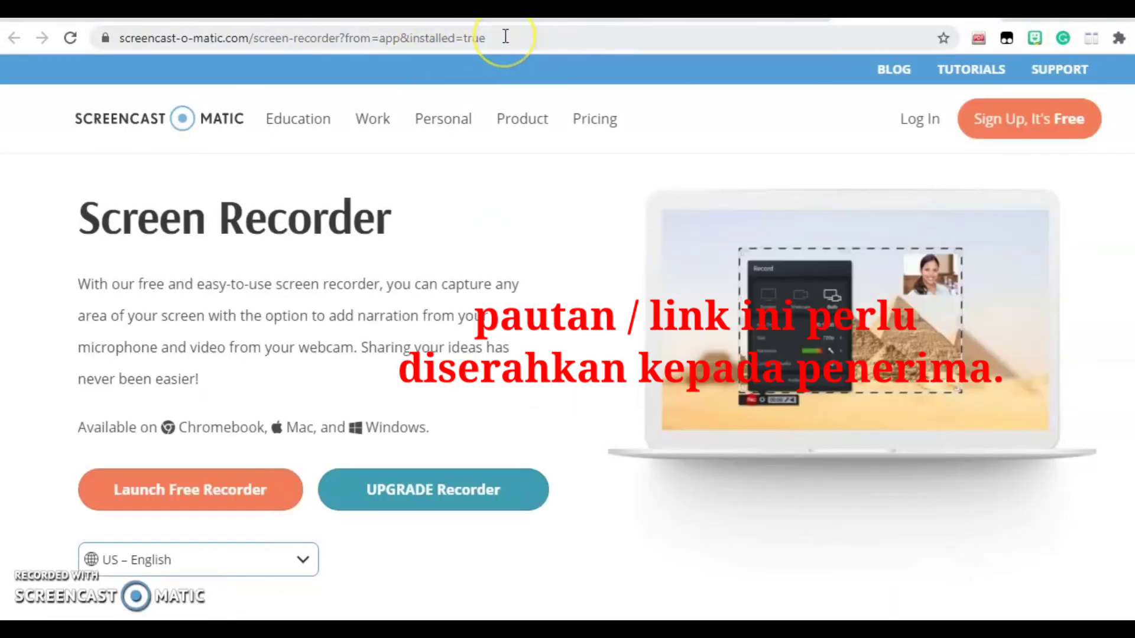
left_click(505, 36)
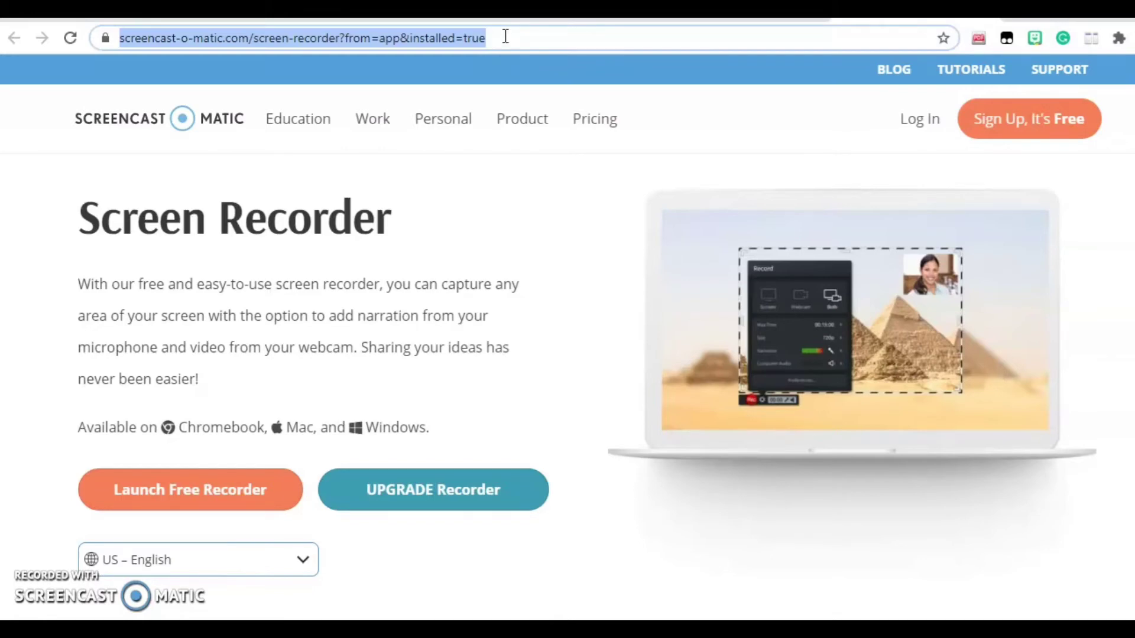
key("ctrl+v")
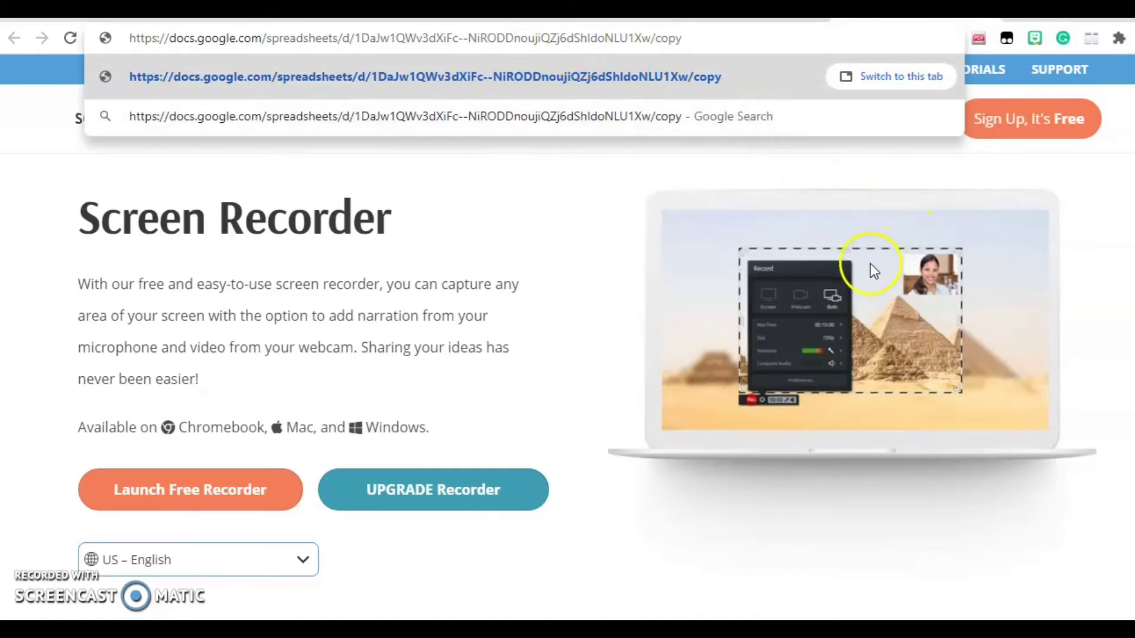
key("Return")
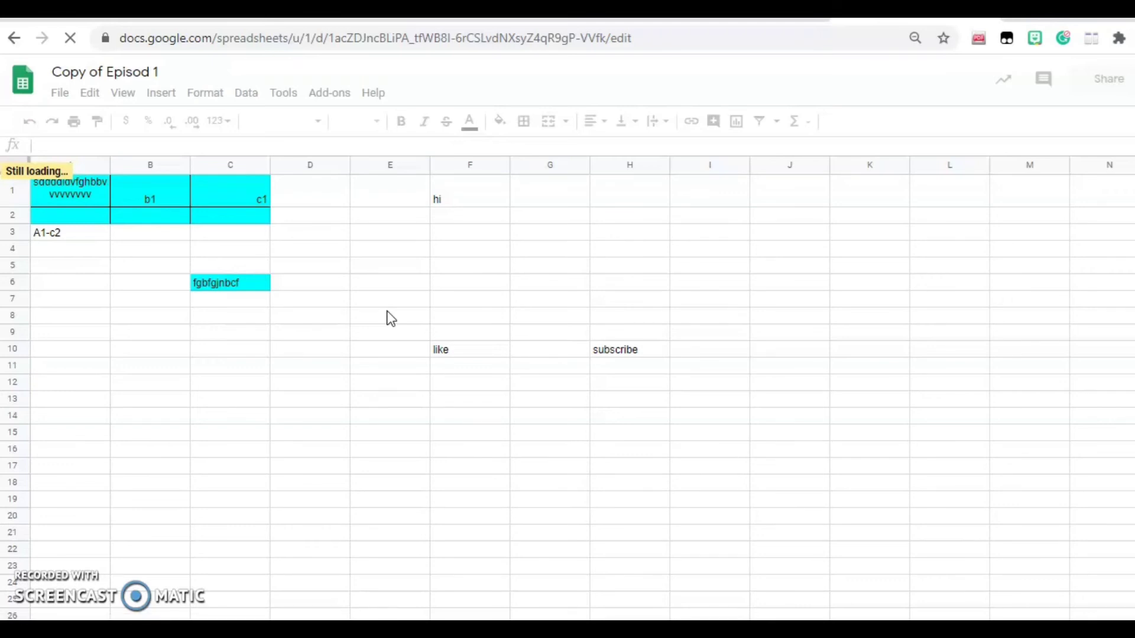
Switch back to the browser tab with the original Episod 1 spreadsheet.
left_click(377, 155)
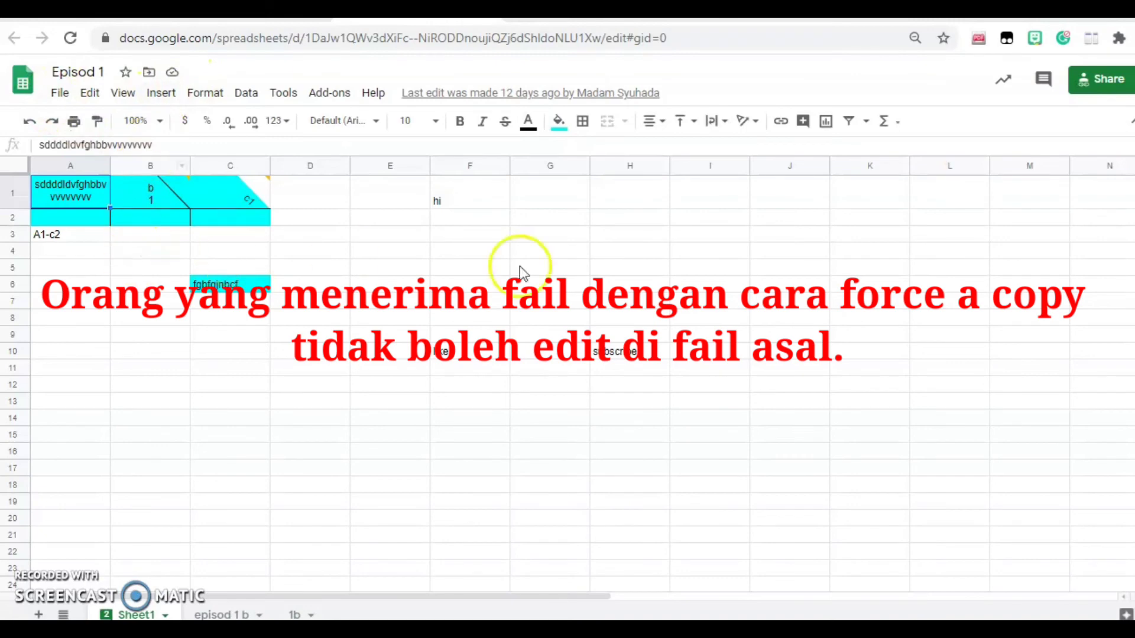
Enter the test text sfhcs;Da'dhofe; in cell F7 of the original sheet.
left_click(441, 302)
type("sdncs;Da'dhofe")
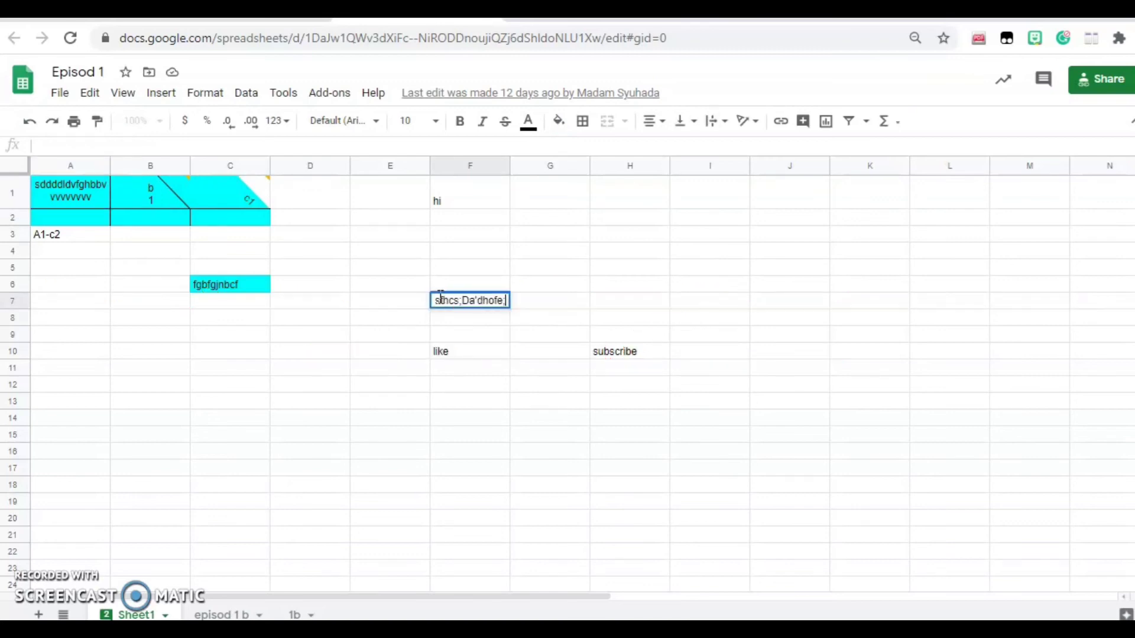
key("Return")
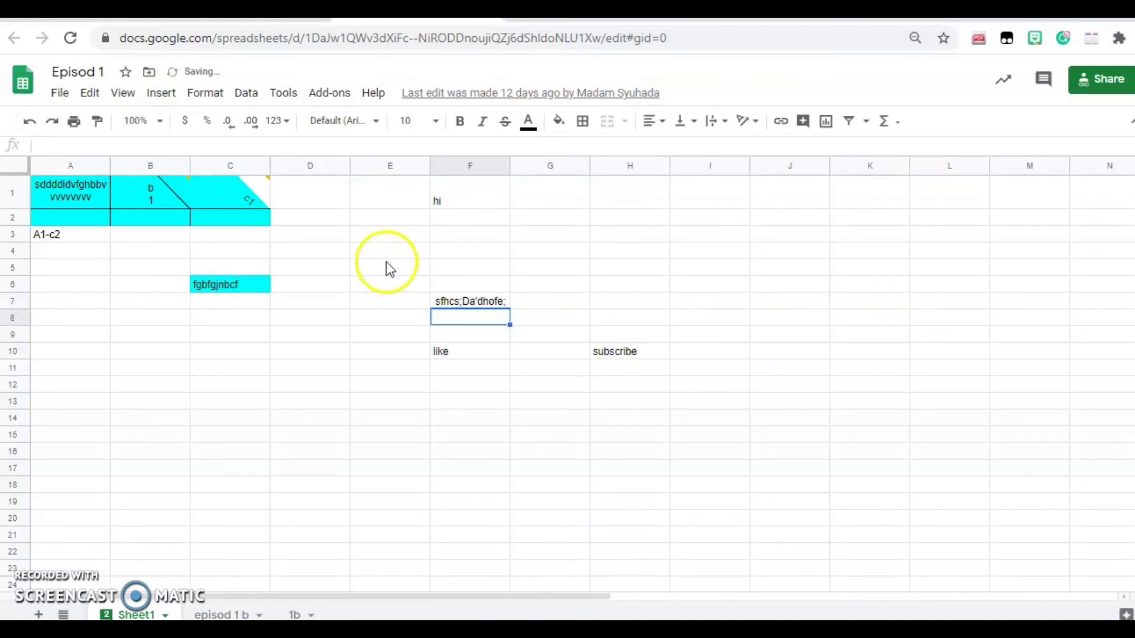
left_click(58, 94)
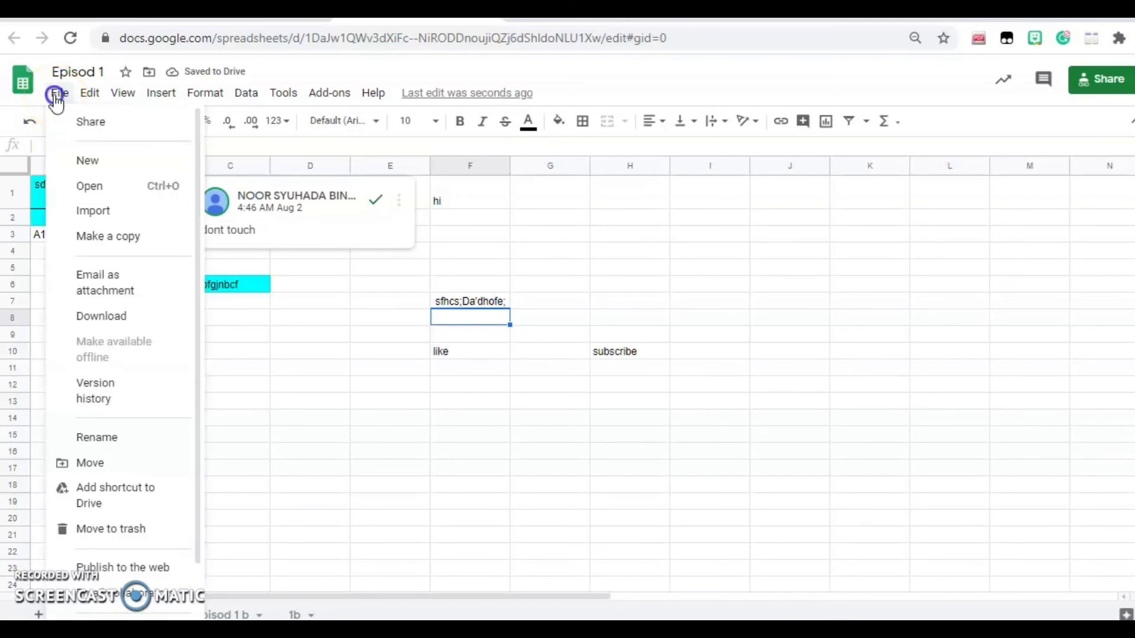
left_click(393, 385)
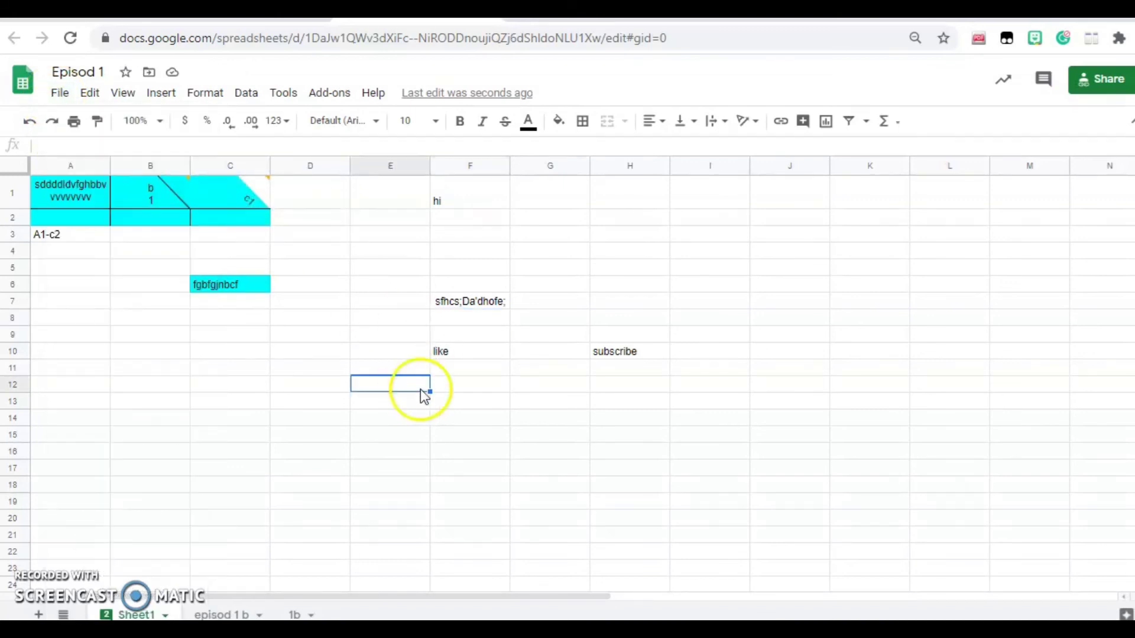